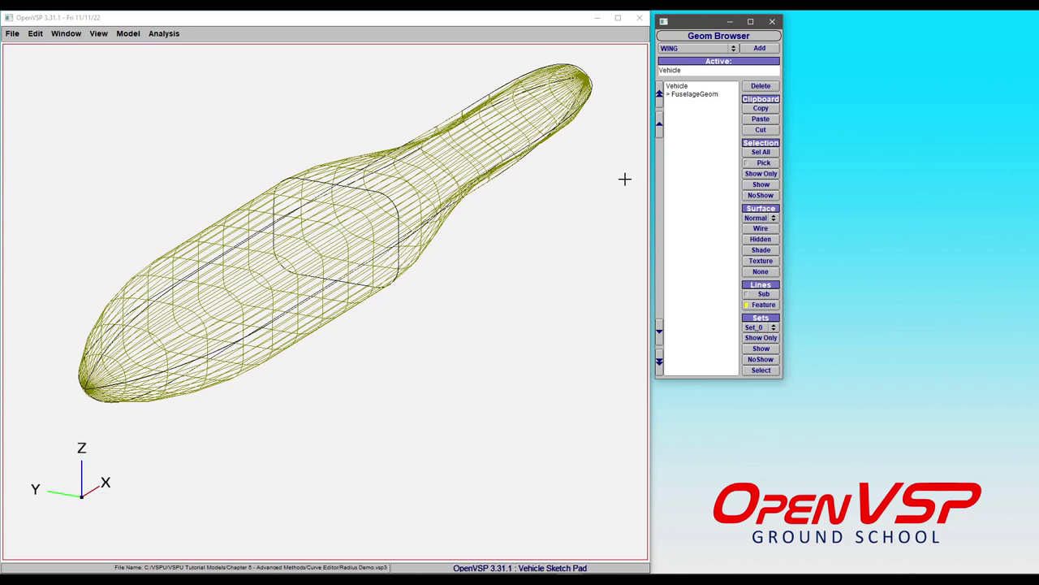
Step: Open the curve editor for the FuselageGeom cross sections and switch to cross section 2
click(711, 95)
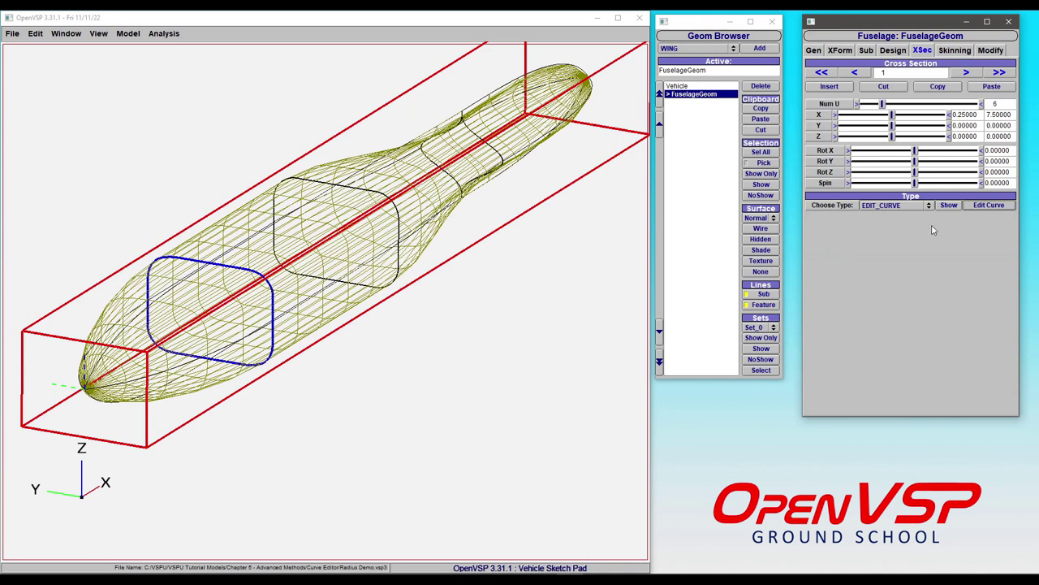
click(989, 204)
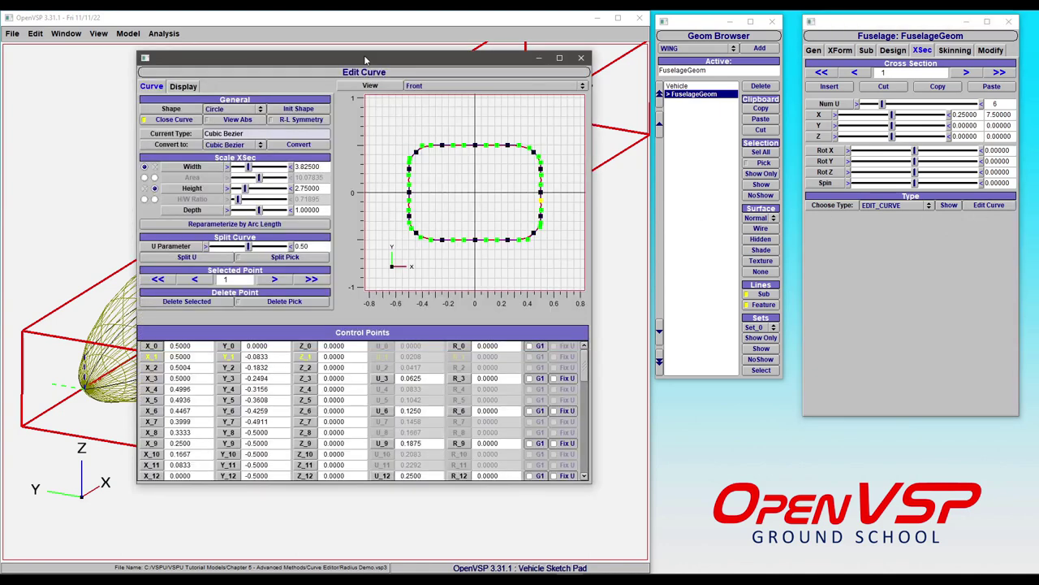
drag(365, 59, 436, 62)
drag(122, 257, 169, 248)
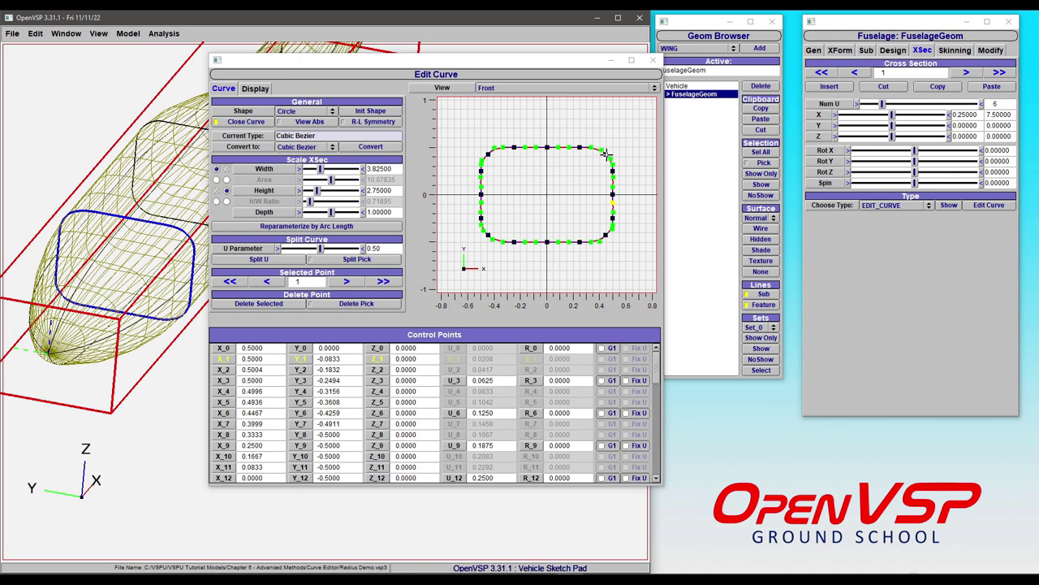
click(967, 73)
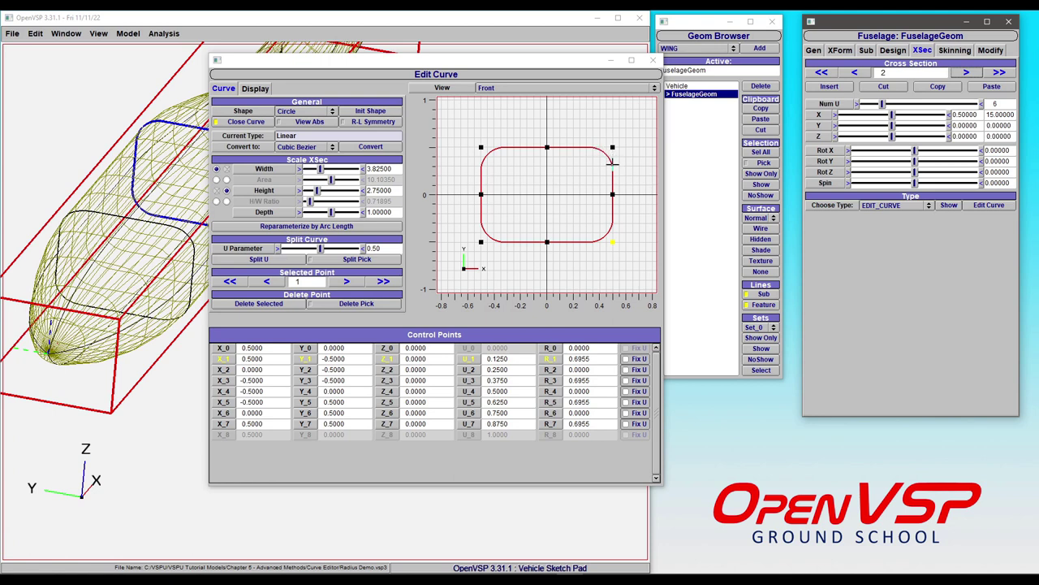
Step: Set the corner radius of the lower-right control point 1 to 0.25
drag(611, 241, 613, 244)
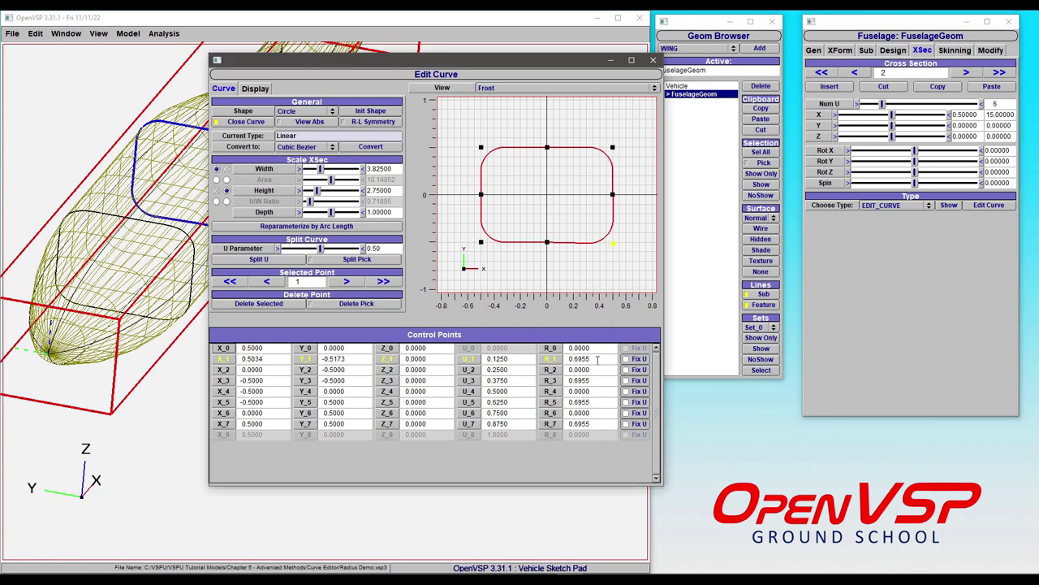
drag(597, 358, 564, 370)
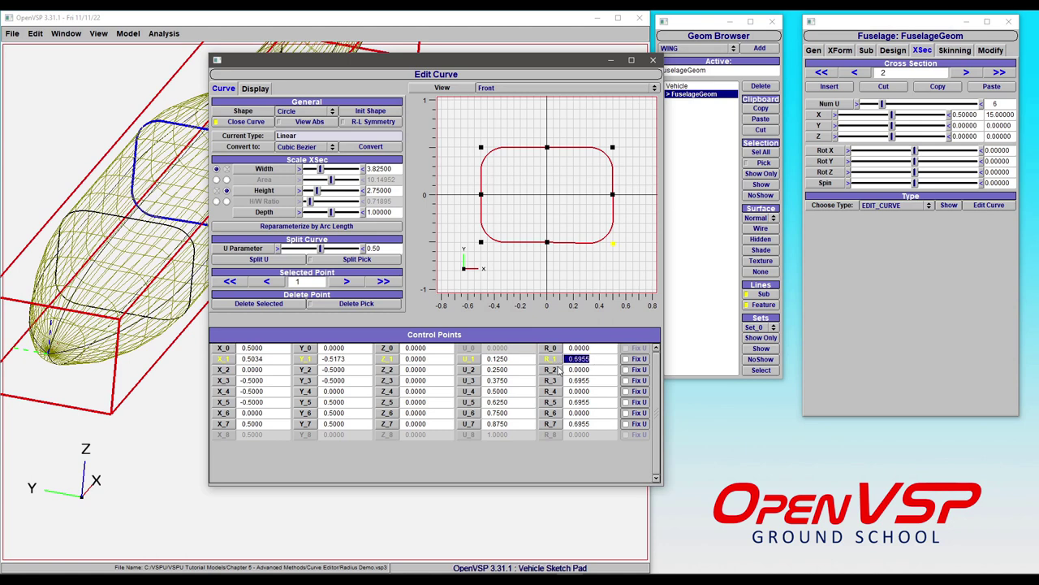
text(.25)
key(Return)
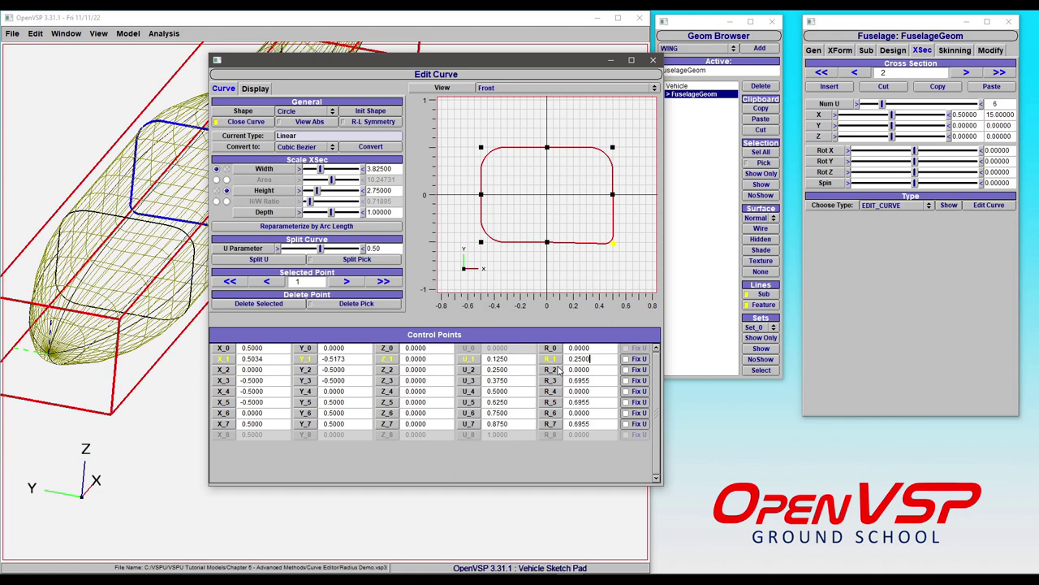
Step: Place control point 1 exactly at X 0.5 and Y -0.5
drag(360, 363, 267, 363)
text(-0)
text(.5)
key(Return)
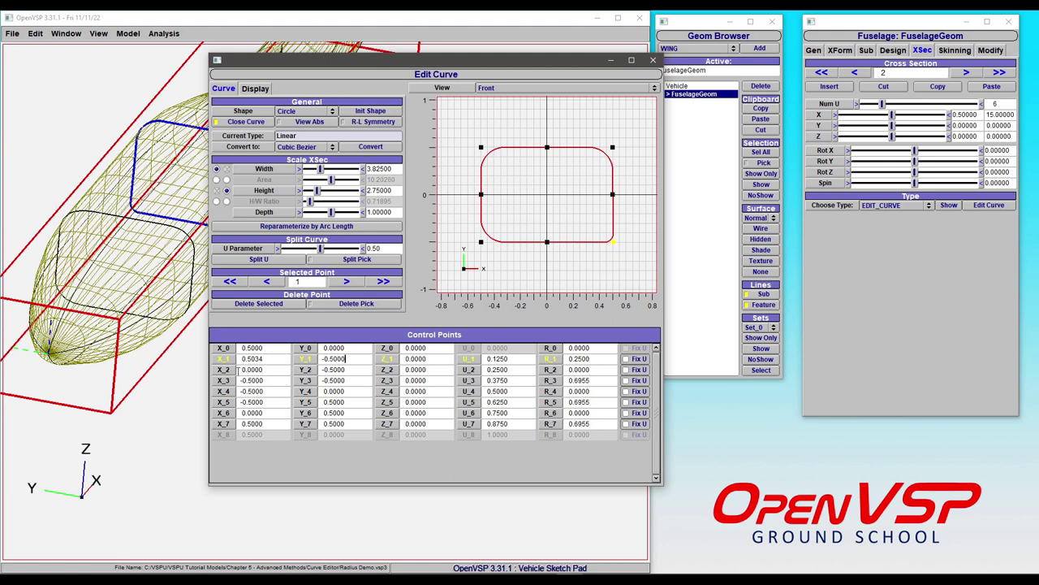
drag(267, 358, 228, 367)
text(.5)
key(Return)
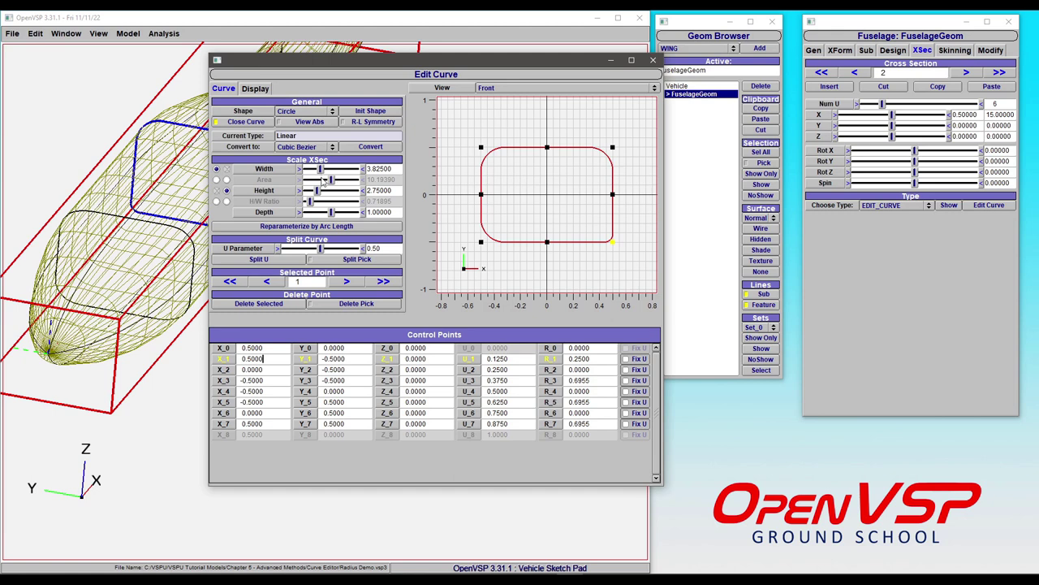
Step: Set the corner radius of the upper-right control point 7 to 0.5
click(613, 147)
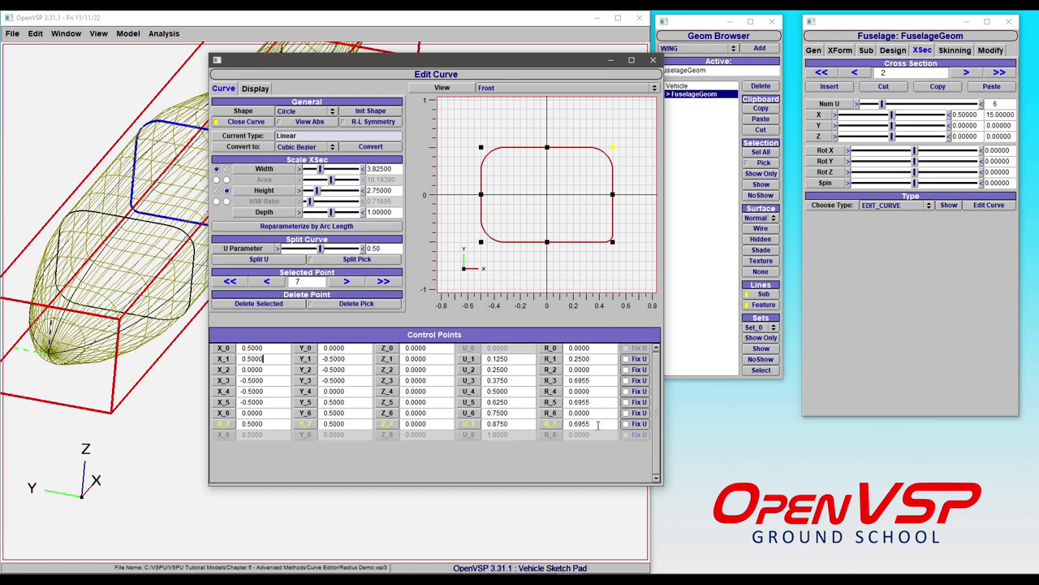
drag(598, 423, 538, 432)
key(BackSpace)
text(.5)
key(Return)
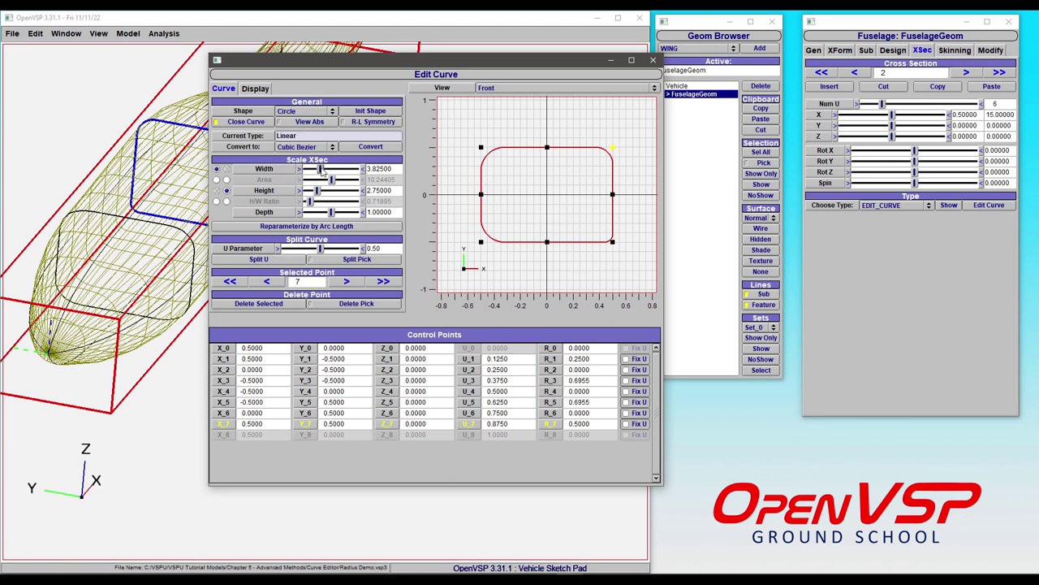
Step: Narrow cross section 2 to a width of about 3.07, and widen it again to about 4.76
drag(321, 169, 318, 169)
scroll(573, 163, up, 5)
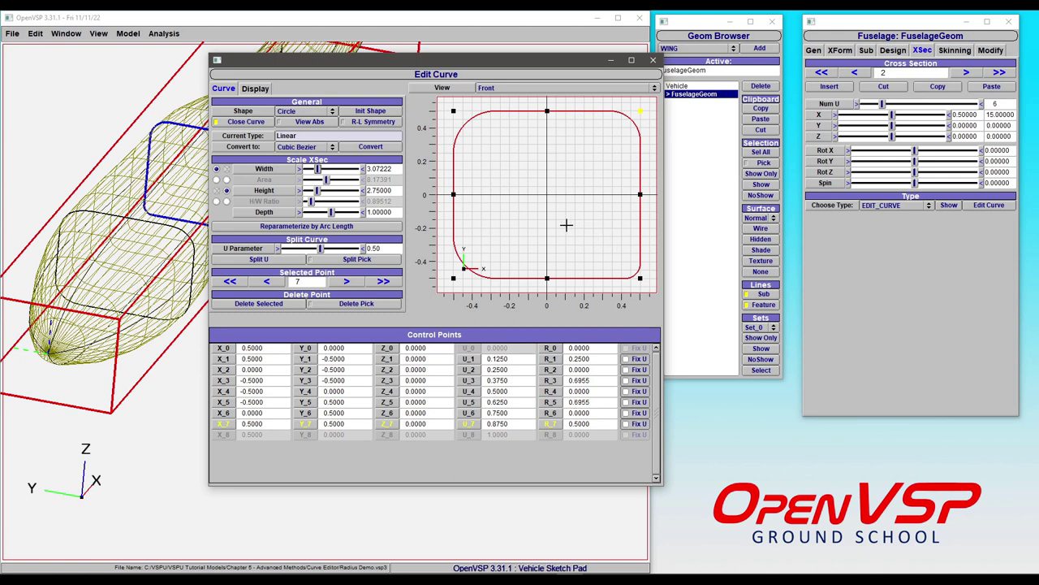
drag(317, 168, 323, 168)
scroll(564, 168, down, 3)
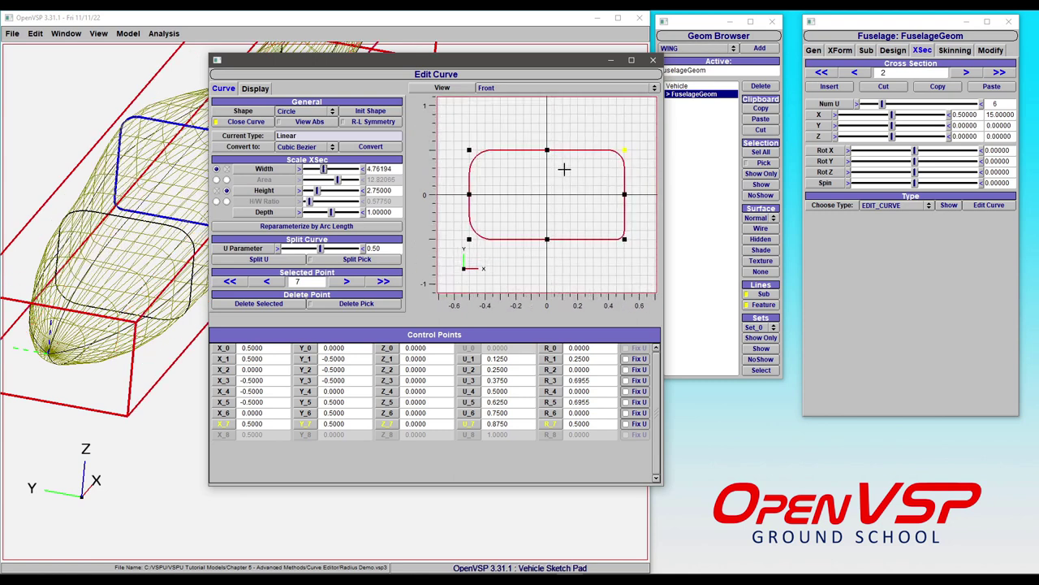
Step: Move the upper corner control points inward, point 7 to about X 0.087, Y 0.041 and point 5 to about X -0.106, Y 0.085
scroll(564, 169, up, 1)
drag(631, 146, 613, 154)
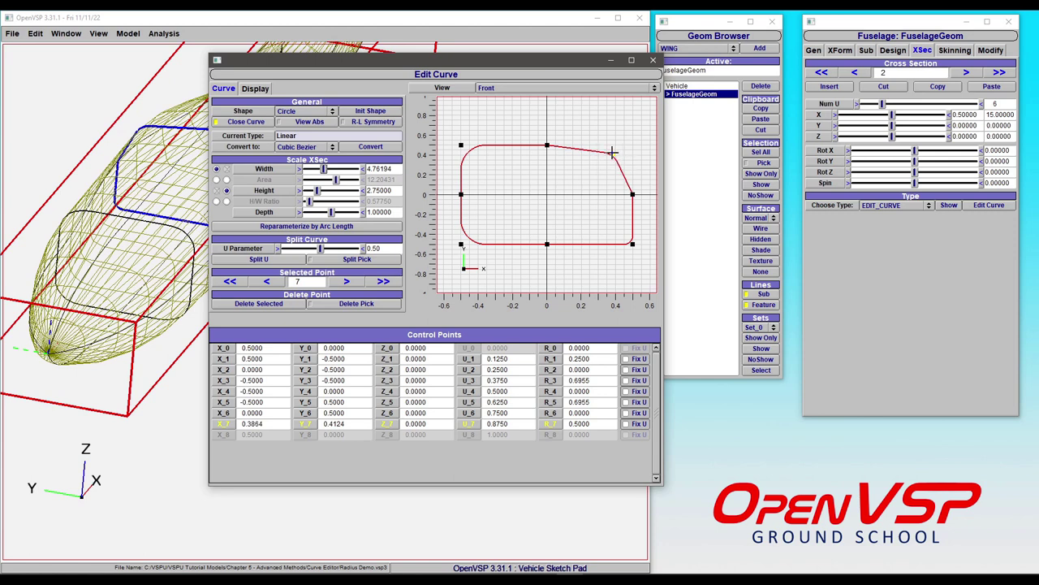
drag(613, 152, 561, 191)
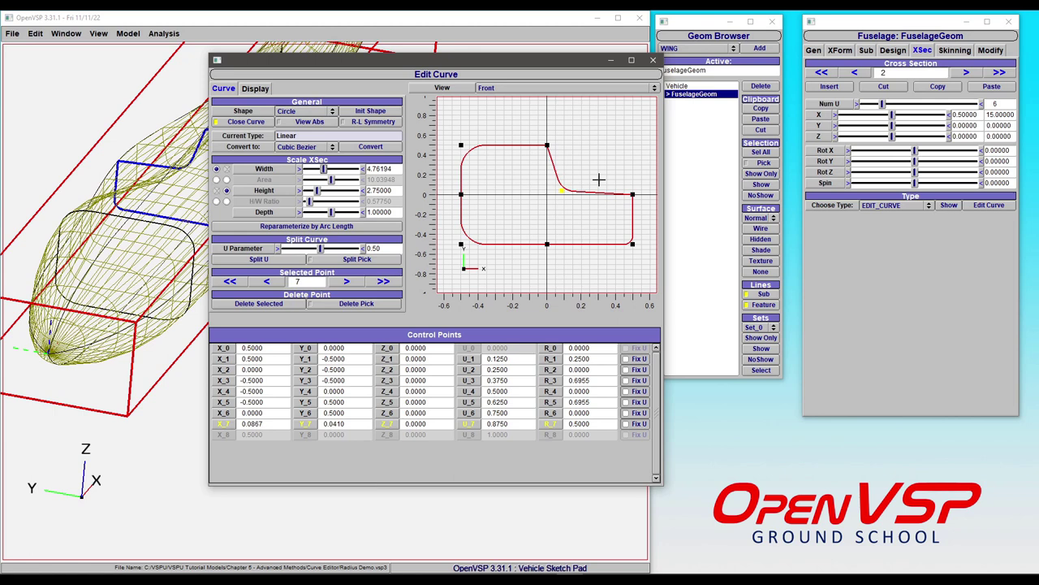
drag(462, 146, 528, 184)
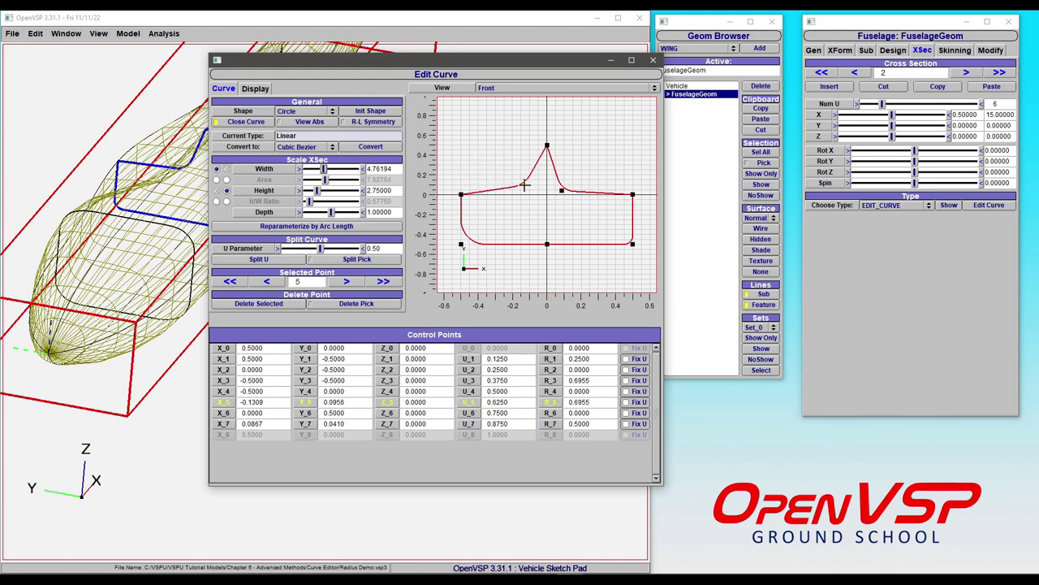
drag(525, 185, 530, 187)
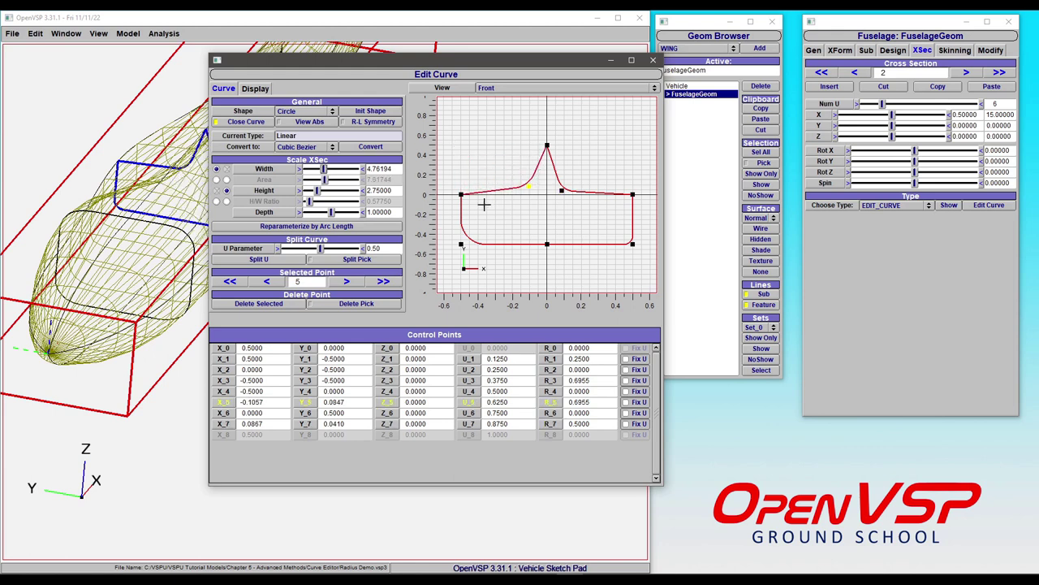